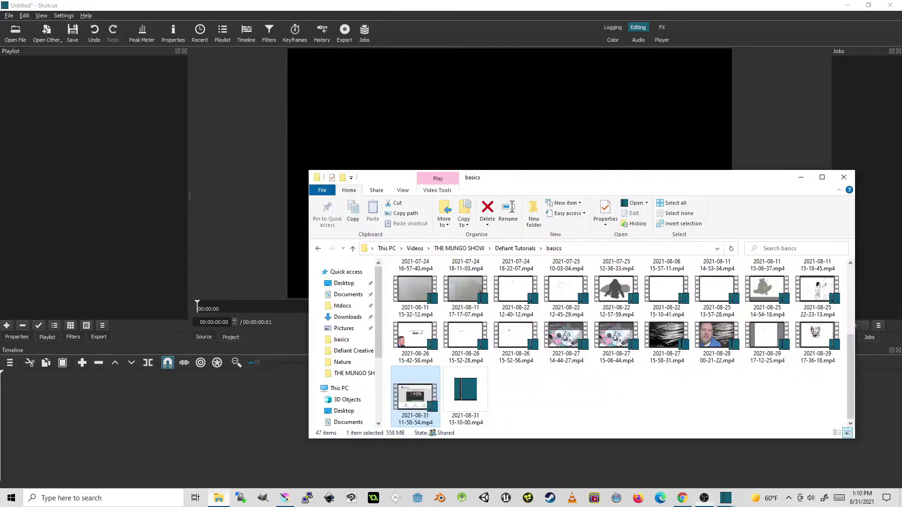
pyautogui.click(219, 497)
pyautogui.moveTo(414, 394); pyautogui.dragTo(60, 190)
pyautogui.click(469, 5)
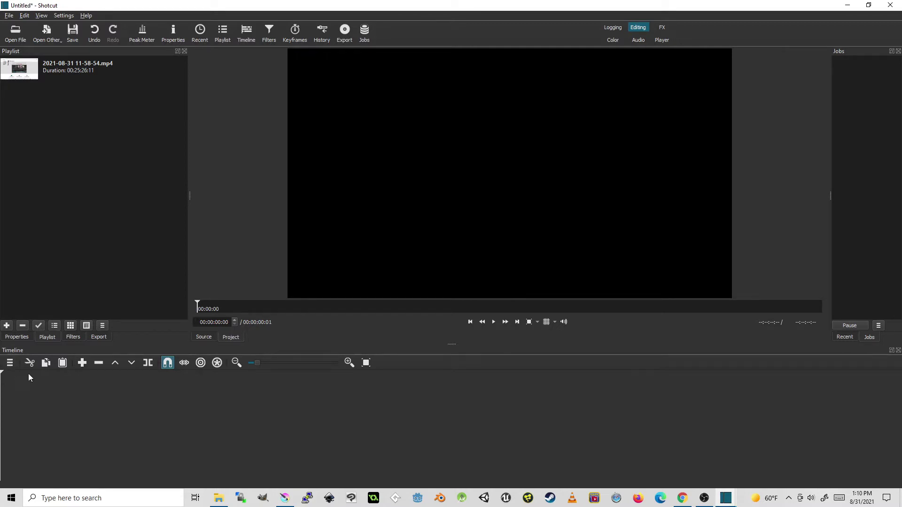
pyautogui.rightClick(16, 382)
pyautogui.moveTo(40, 390)
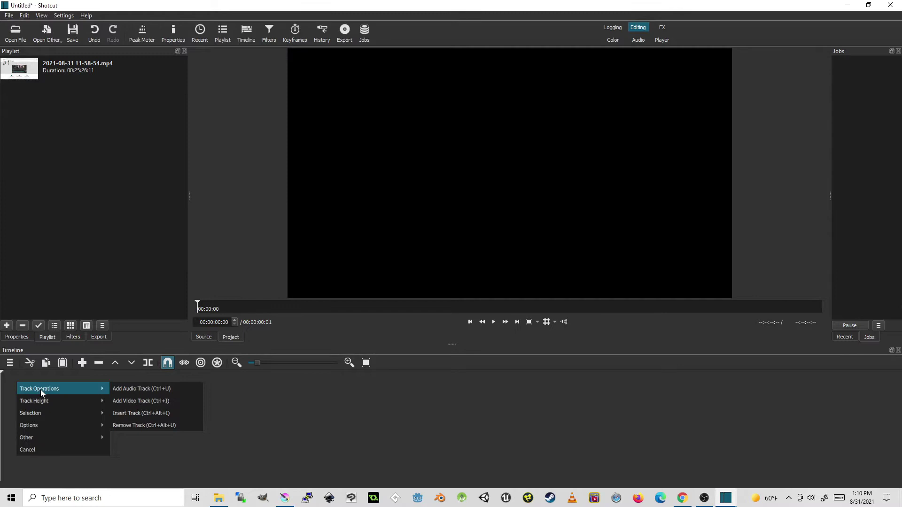
pyautogui.click(144, 400)
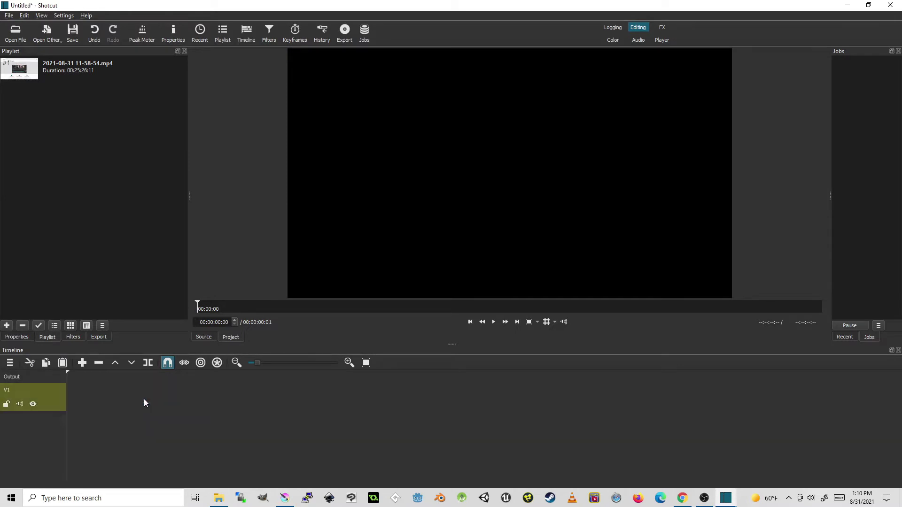
pyautogui.rightClick(72, 431)
pyautogui.moveTo(134, 420)
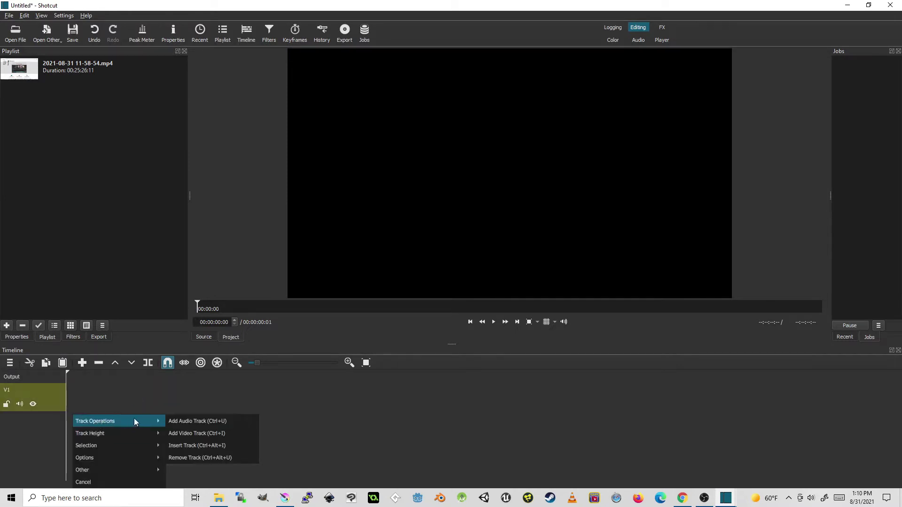
pyautogui.click(201, 431)
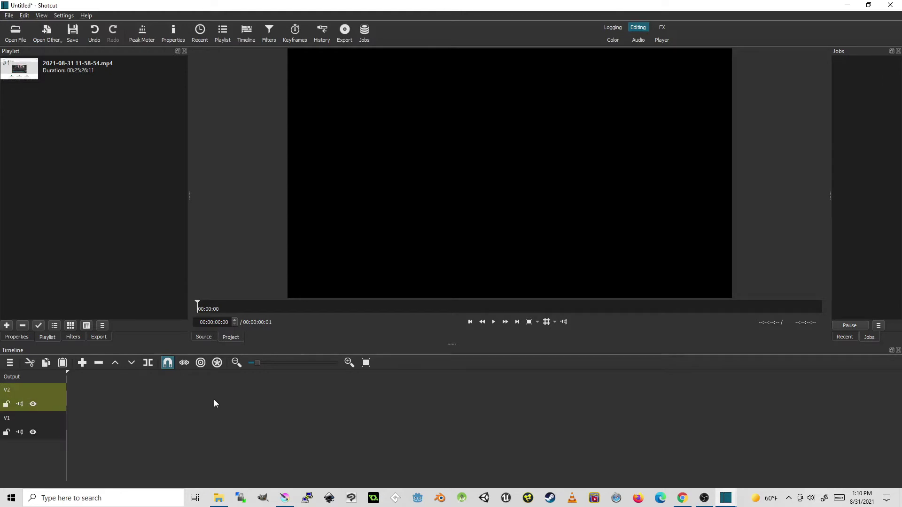
pyautogui.click(55, 64)
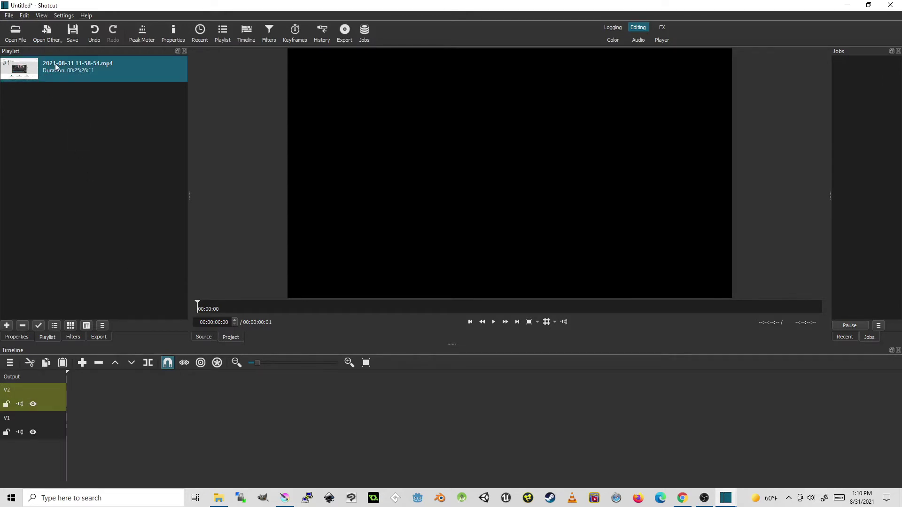
pyautogui.moveTo(55, 63); pyautogui.dragTo(68, 399)
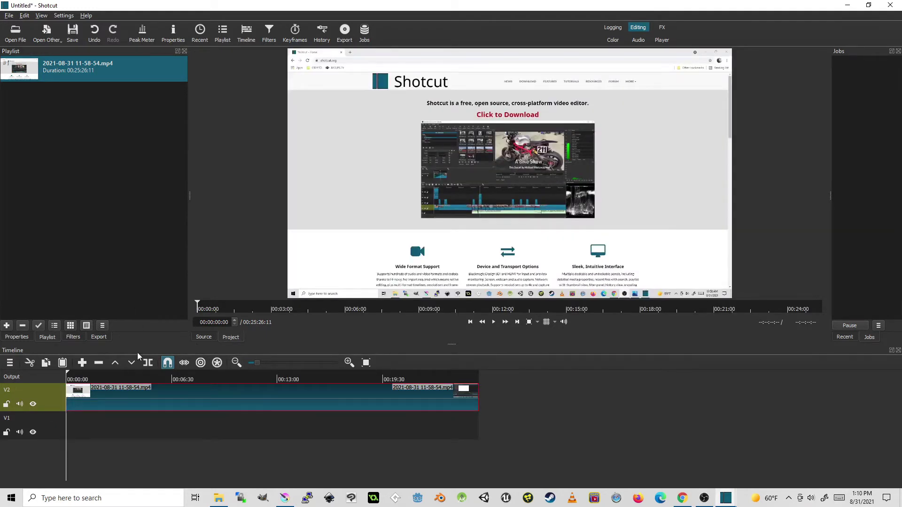
# Add a Fade In Video filter to the V2 clip with duration 00:00:02:00
pyautogui.click(73, 338)
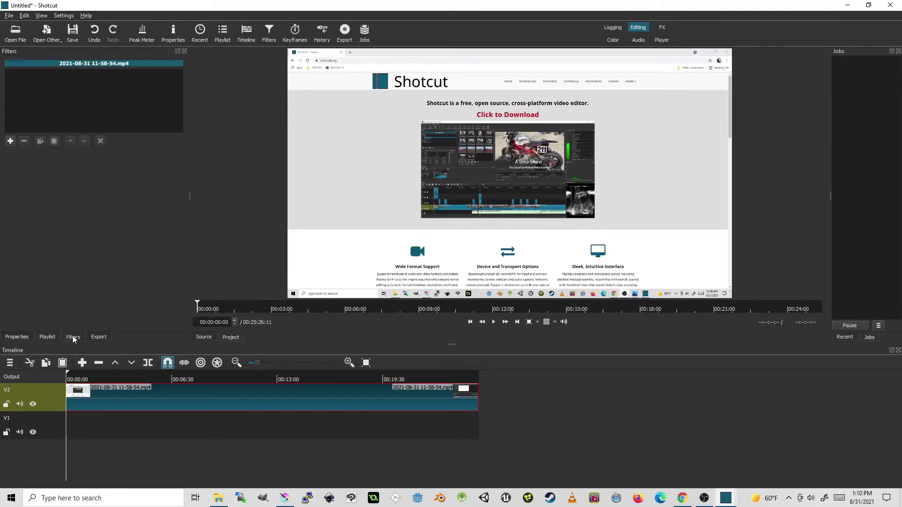
pyautogui.click(10, 141)
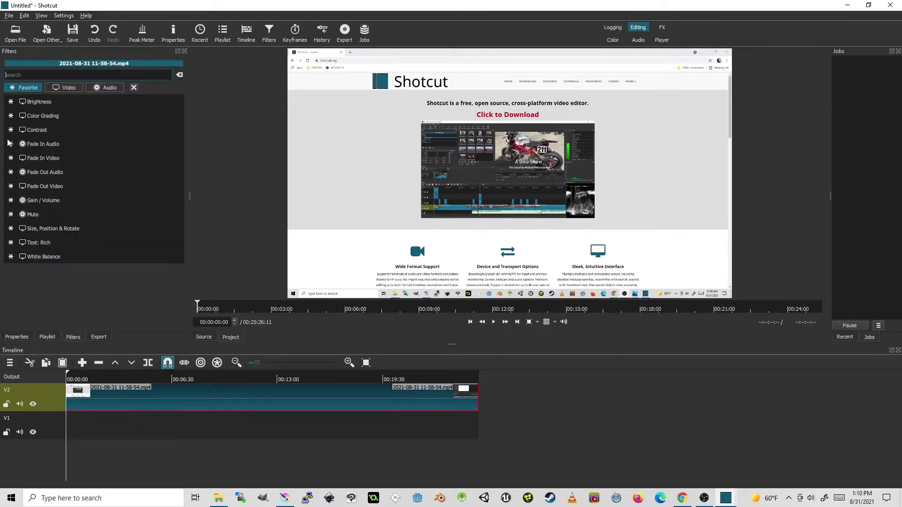
pyautogui.click(42, 160)
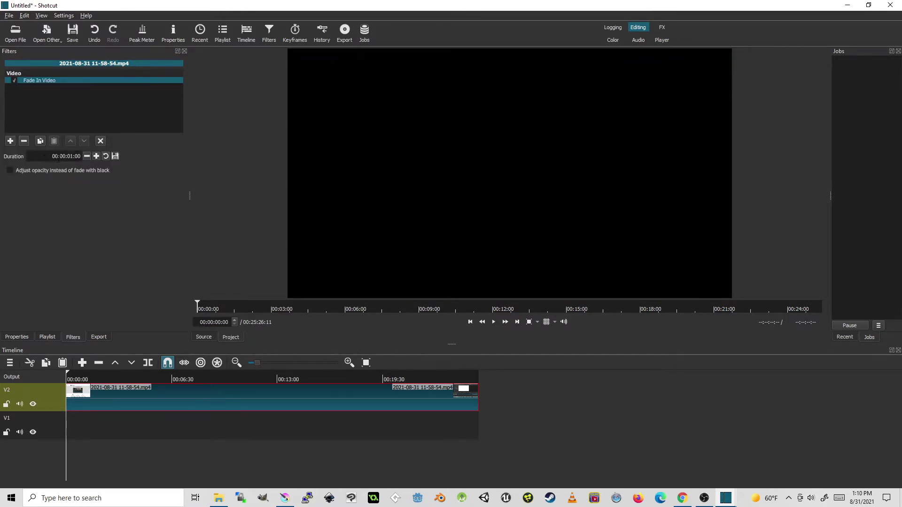
pyautogui.doubleClick(78, 156)
pyautogui.write('2')
pyautogui.doubleClick(95, 157)
pyautogui.click(88, 157)
# Play the clip to preview the fade-in, then return to its start
pyautogui.click(494, 322)
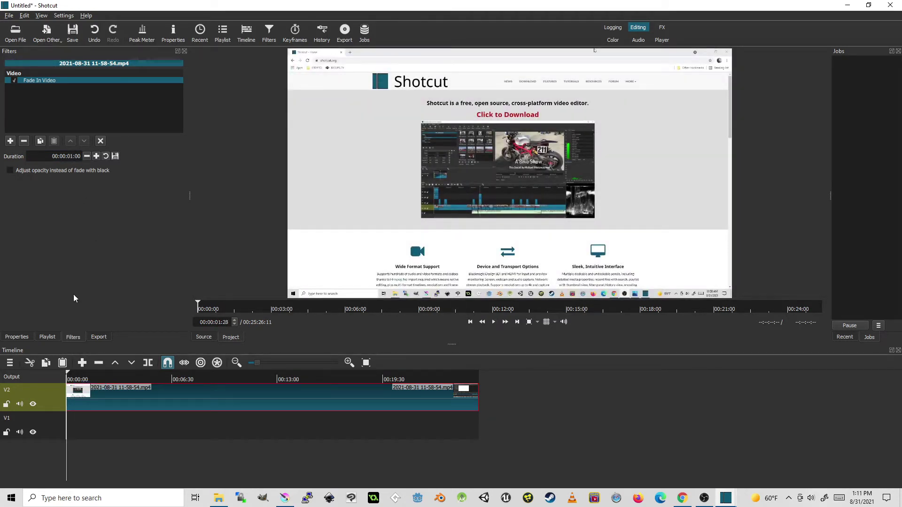
pyautogui.click(470, 322)
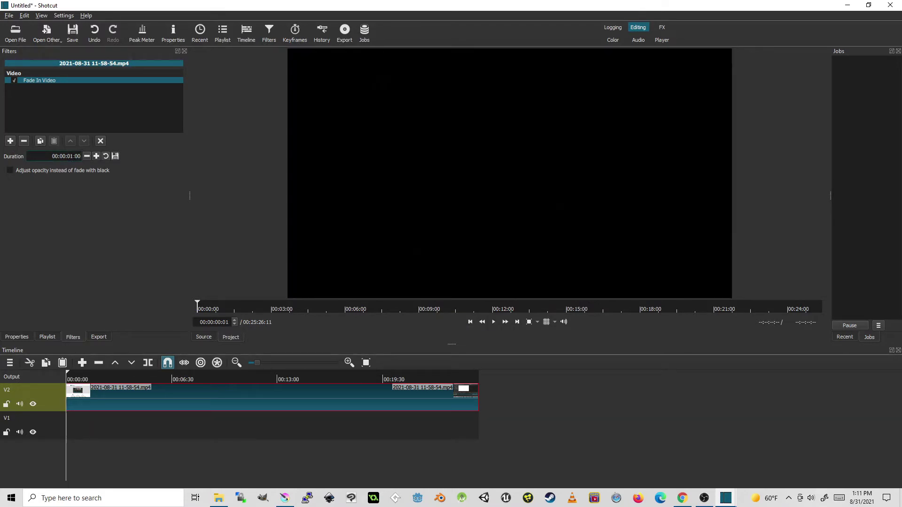
pyautogui.write('2')
# Add a two-second Fade Out Video filter and check the clip's end on the timeline
pyautogui.click(10, 141)
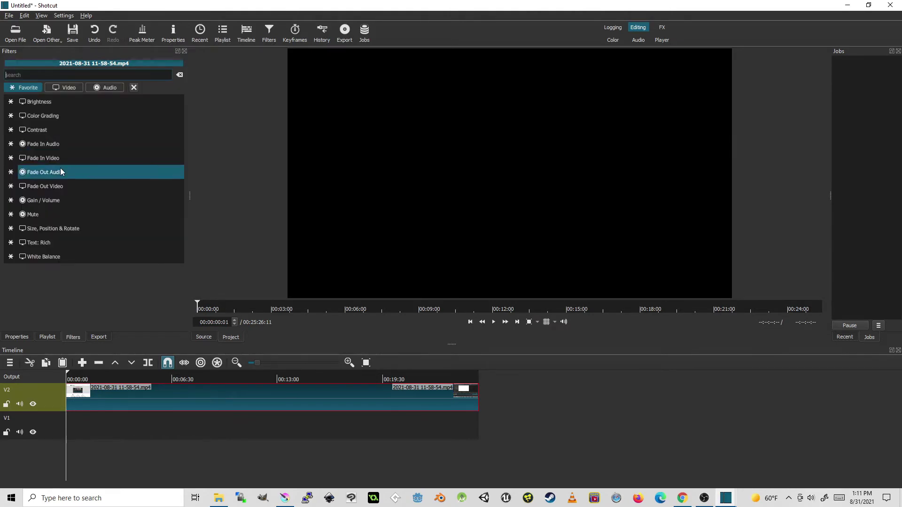
pyautogui.click(58, 186)
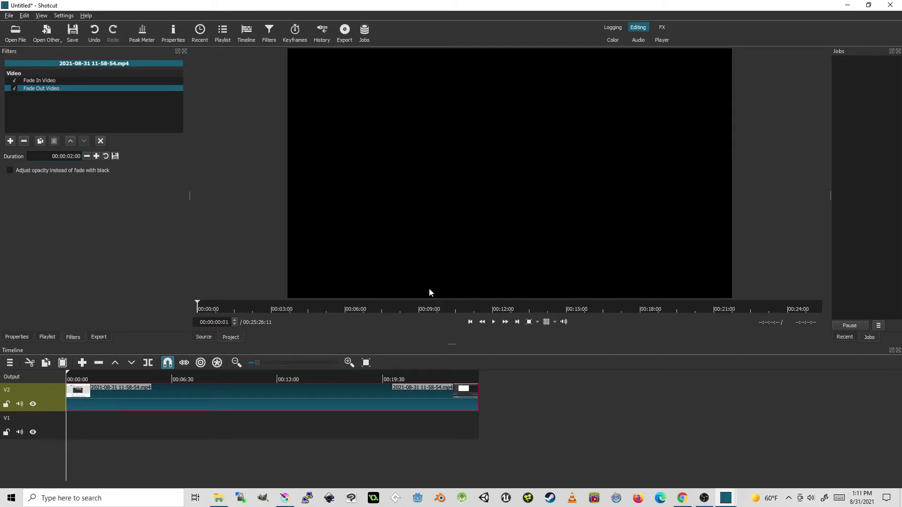
pyautogui.click(477, 377)
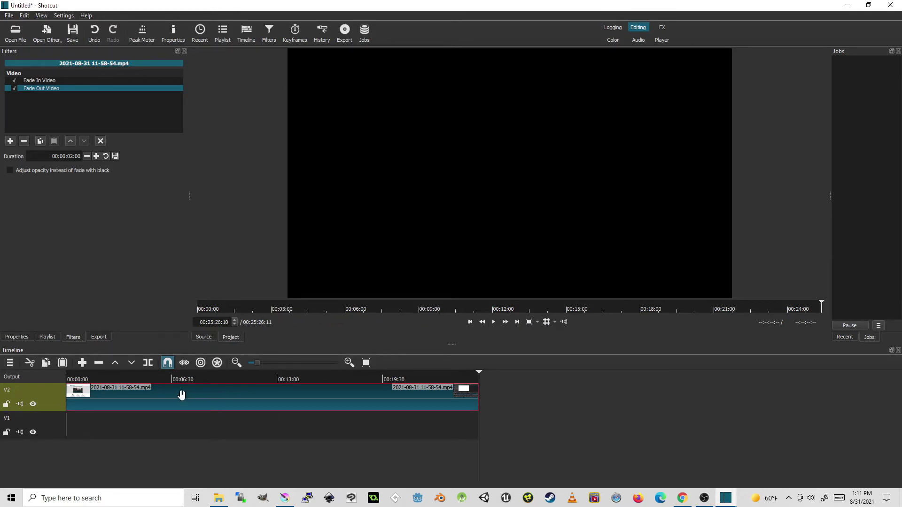
# Make the Fade Out Video filter adjust opacity instead of fading to black, then select V1
pyautogui.click(40, 81)
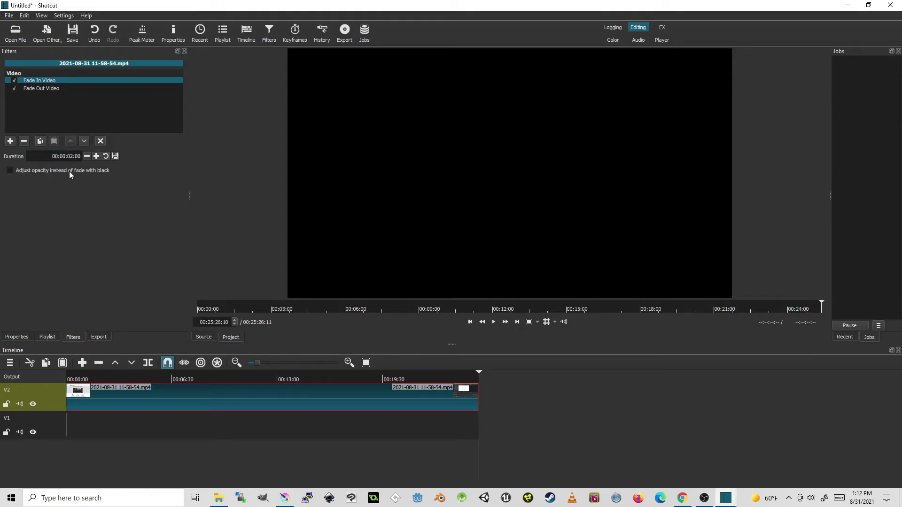
pyautogui.click(41, 88)
pyautogui.click(10, 173)
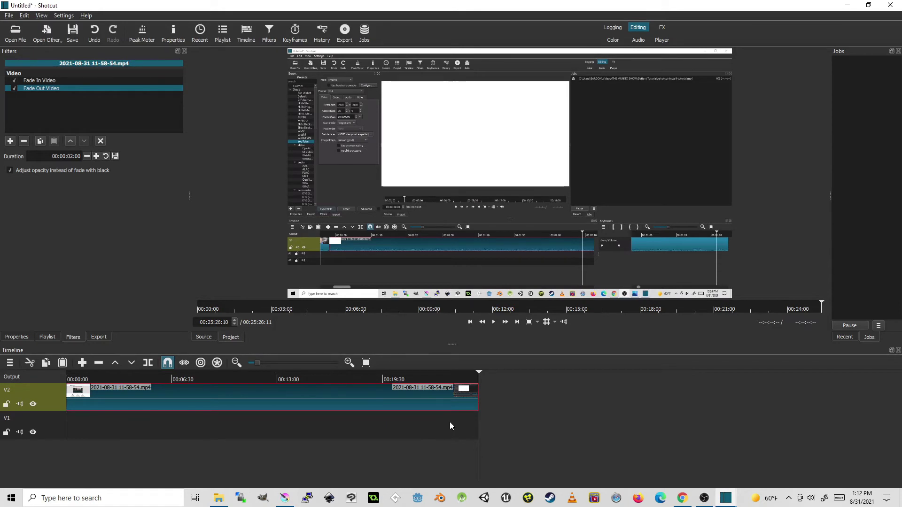
pyautogui.click(410, 417)
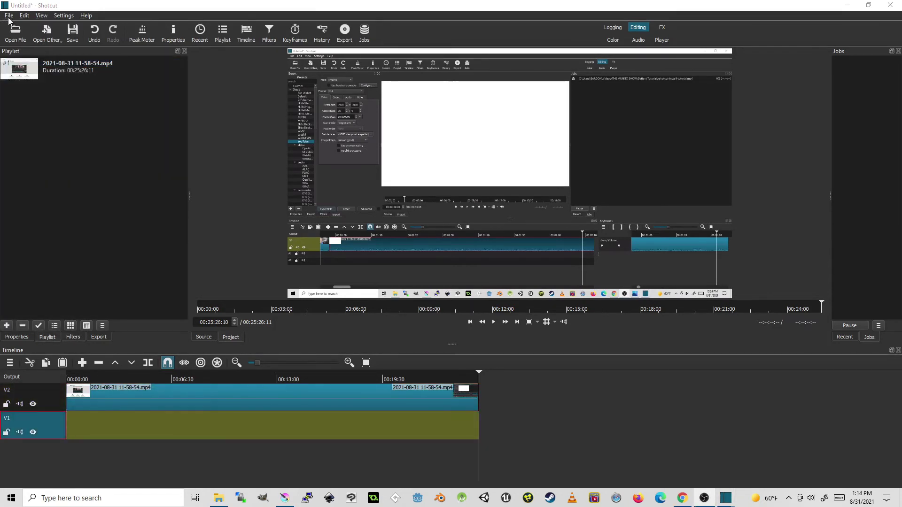
# Create a new solid Color source from the Other menu
pyautogui.click(51, 40)
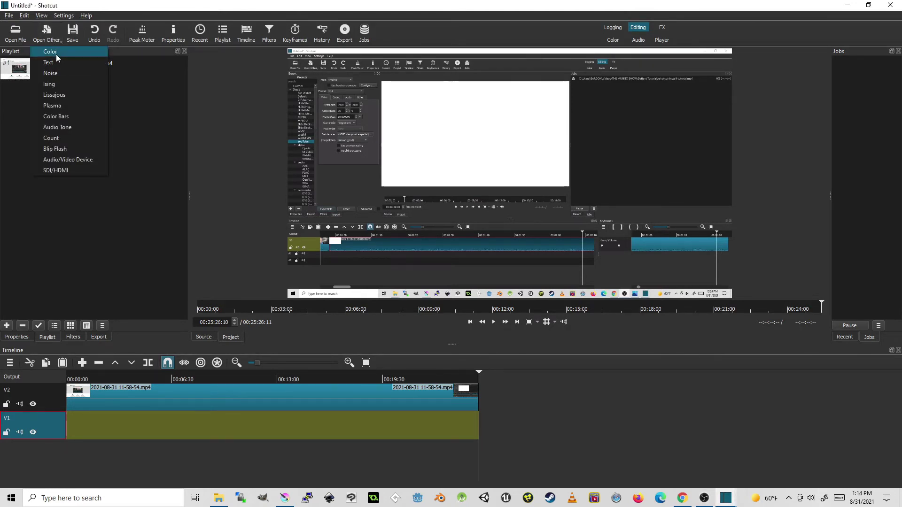
pyautogui.click(55, 55)
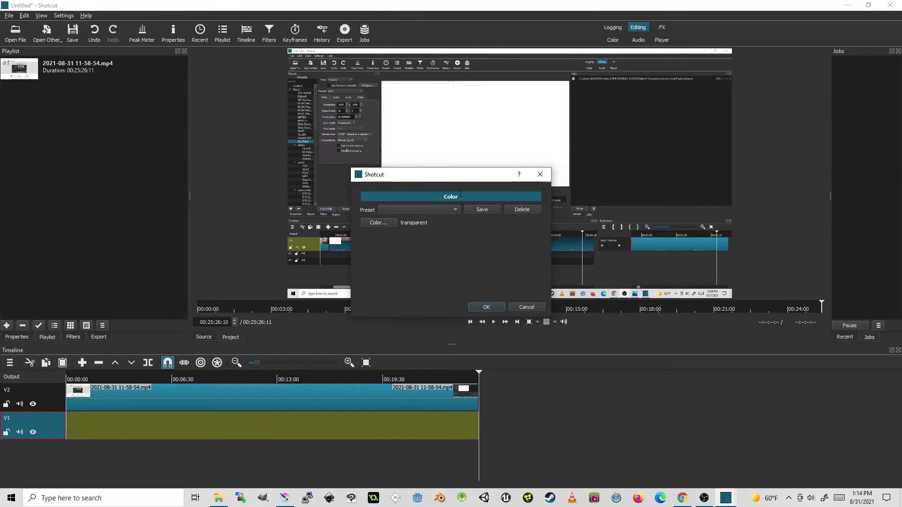
pyautogui.click(456, 210)
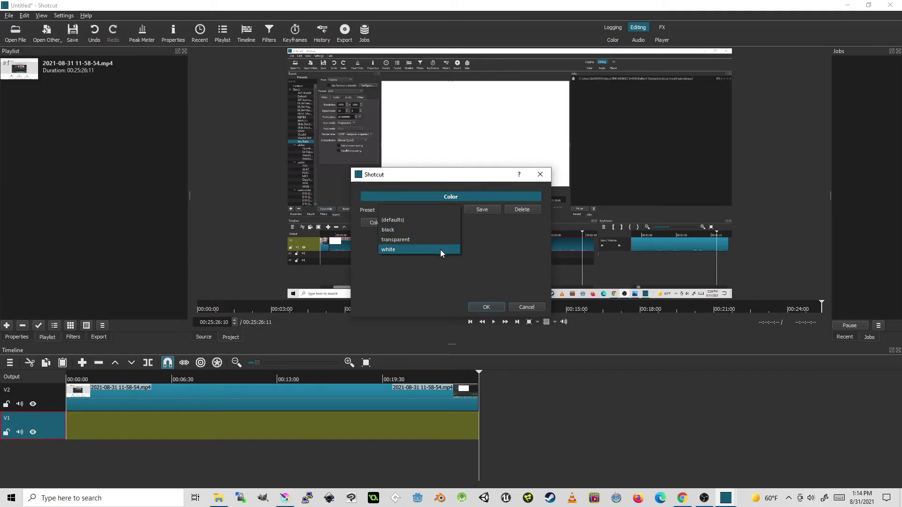
pyautogui.click(491, 243)
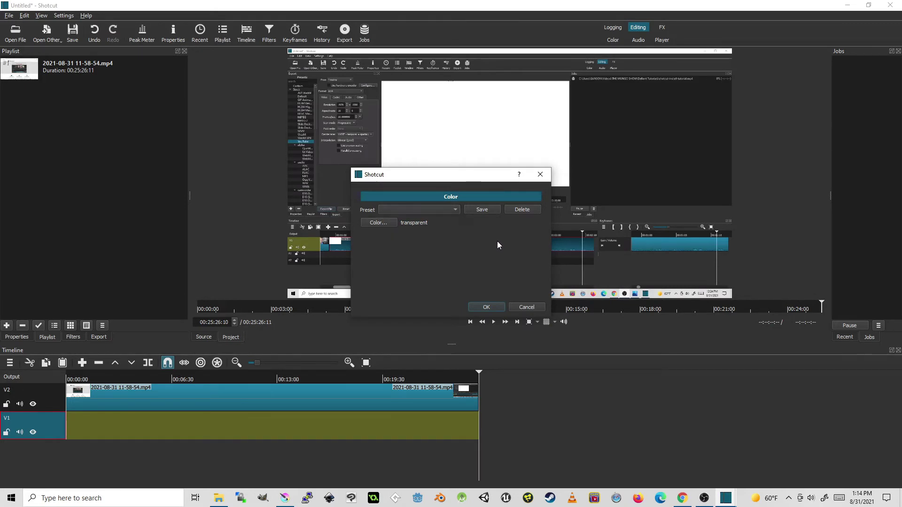
# Set the color clip to pure white (#ffffff) and confirm it
pyautogui.click(386, 223)
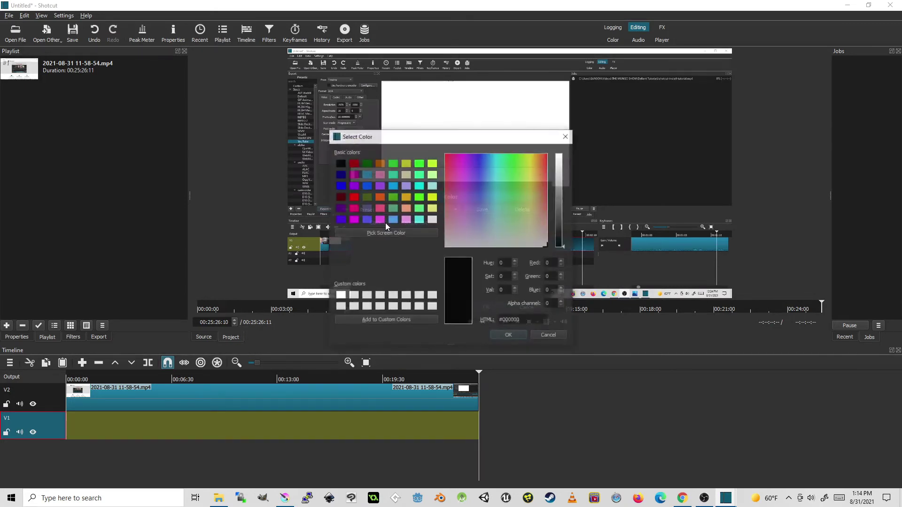
pyautogui.moveTo(565, 185); pyautogui.dragTo(564, 148)
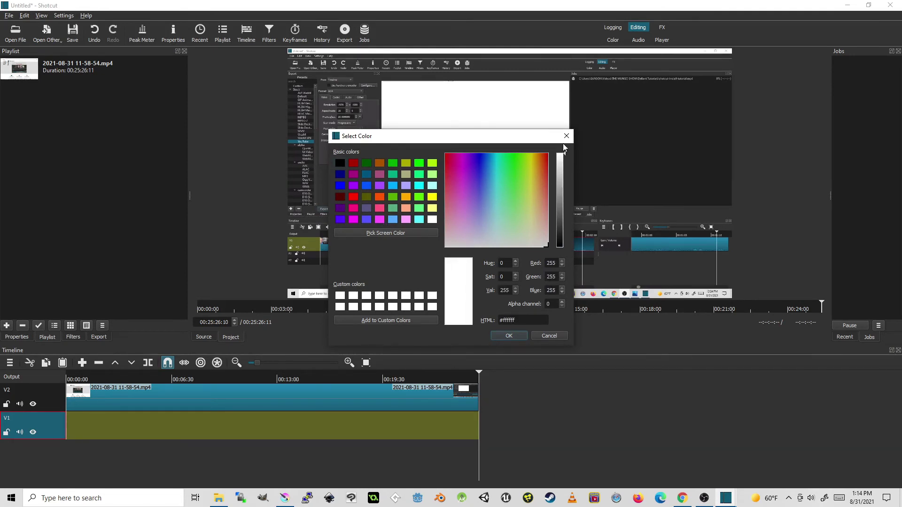
pyautogui.moveTo(528, 322); pyautogui.dragTo(503, 322)
pyautogui.click(519, 316)
pyautogui.click(509, 336)
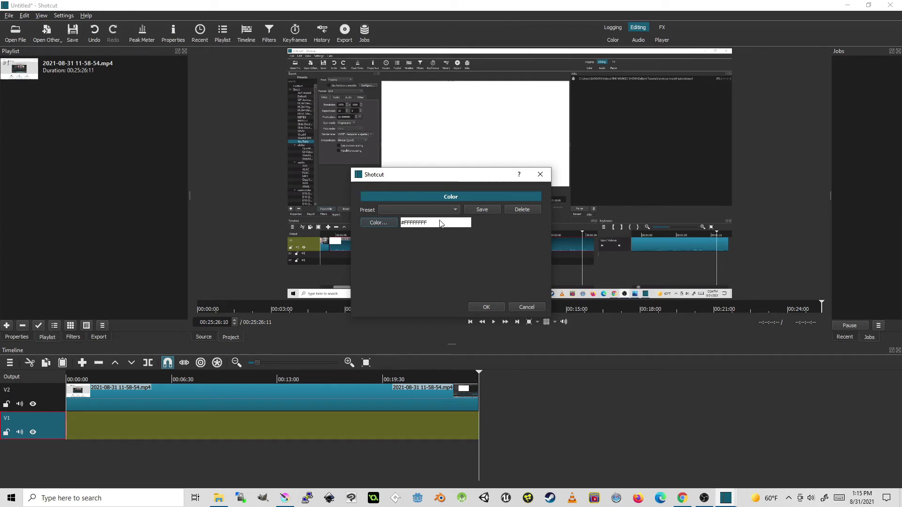
pyautogui.click(476, 209)
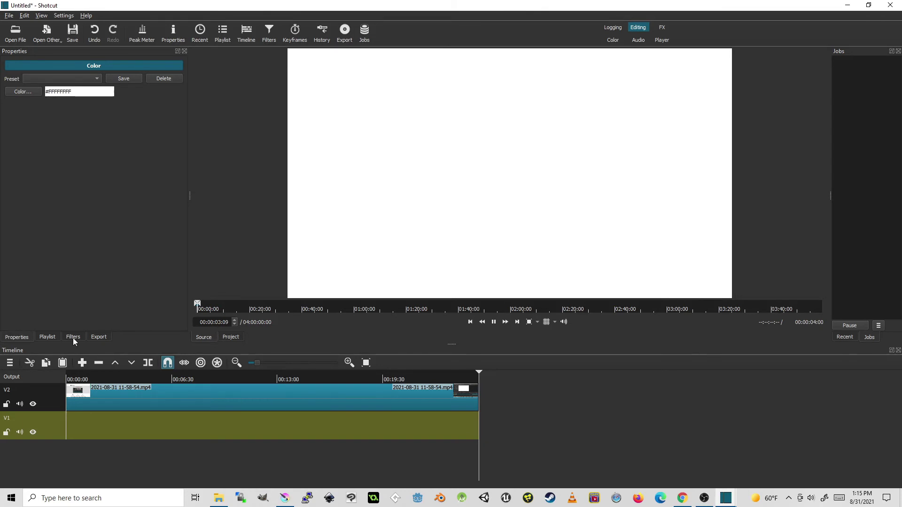
# Drag the white color clip from the source player onto the V1 track beneath the recording
pyautogui.moveTo(369, 282); pyautogui.dragTo(421, 409)
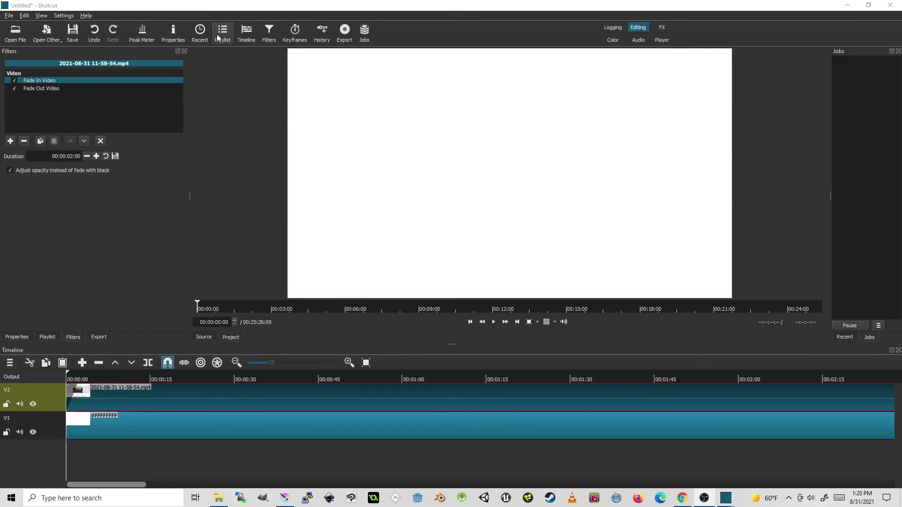
# Export the timeline with the YouTube preset as tape17.mp4
pyautogui.click(345, 31)
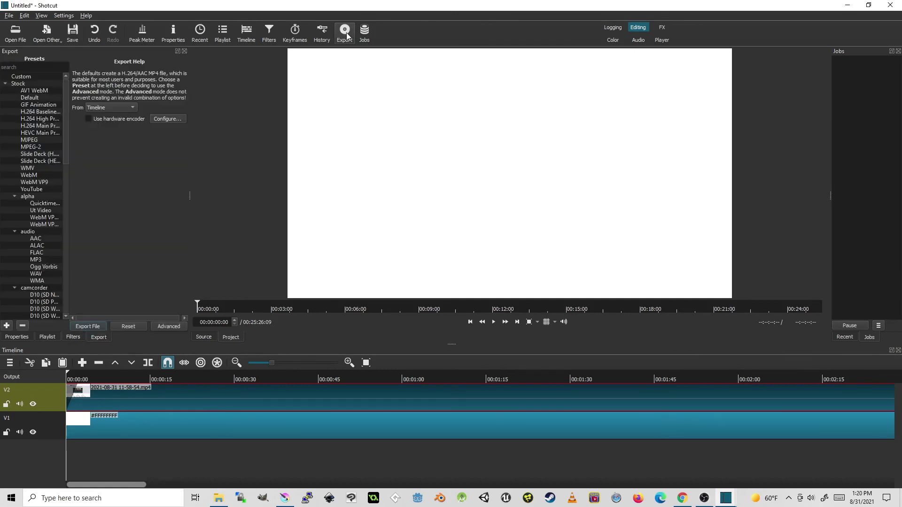
pyautogui.click(40, 189)
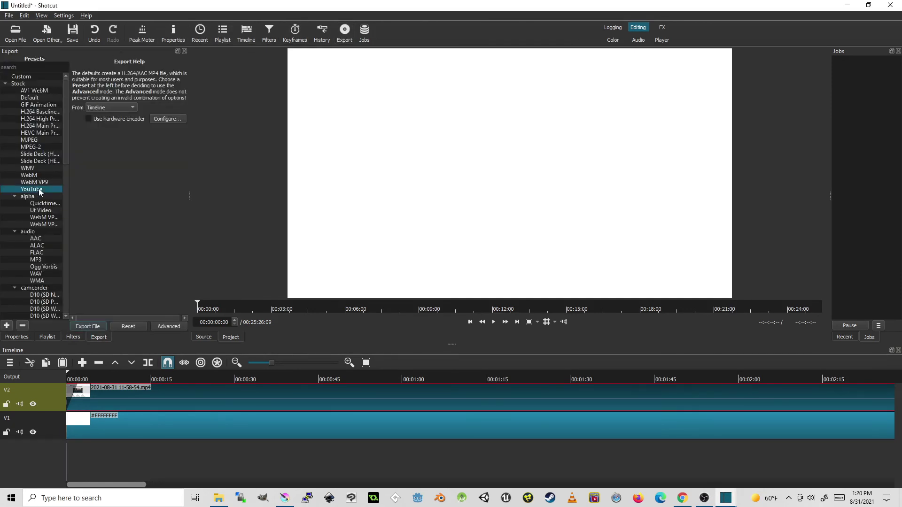
pyautogui.click(167, 324)
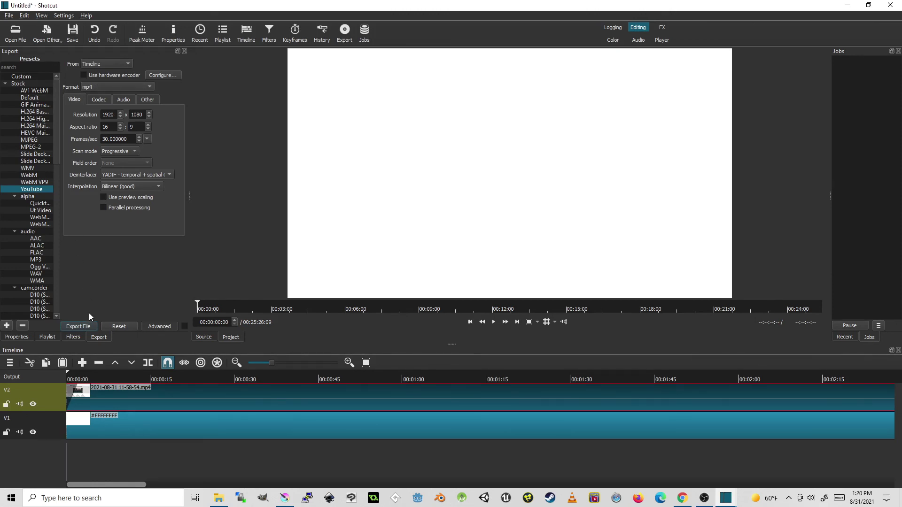
pyautogui.click(79, 325)
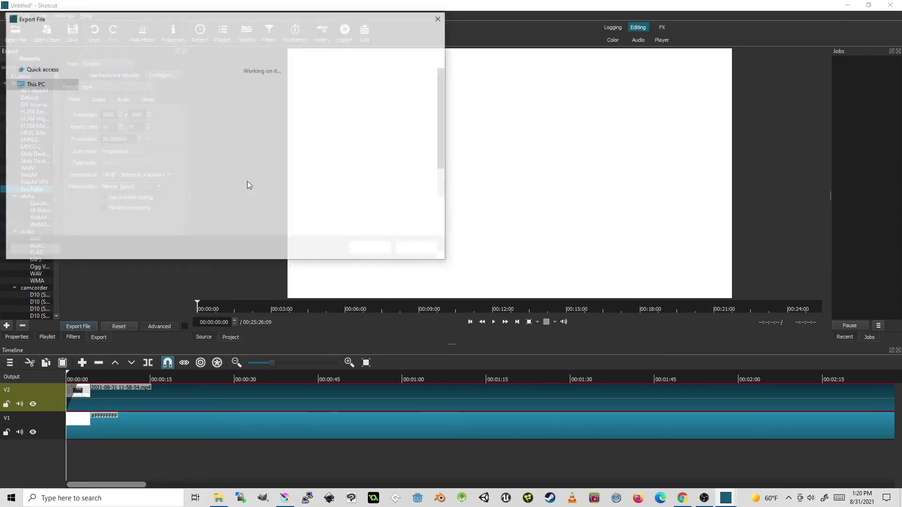
pyautogui.write('tape17.mp4')
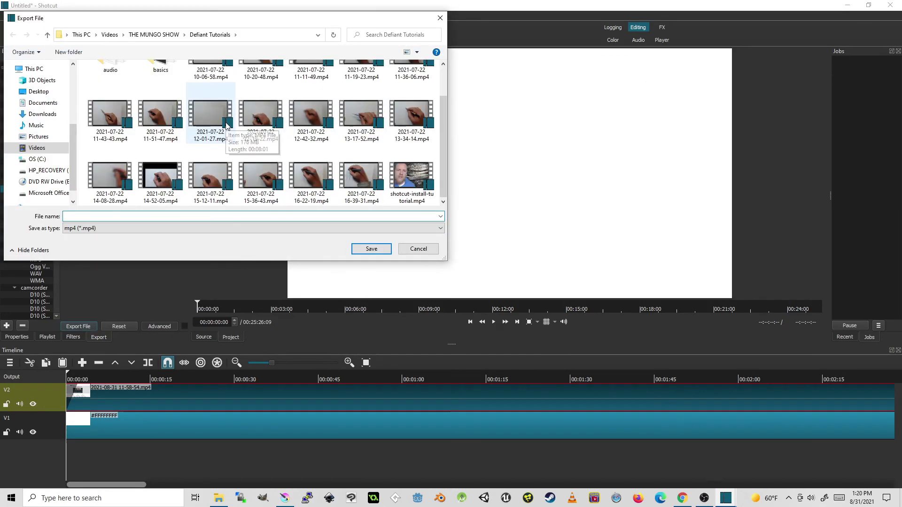
pyautogui.press('Return')
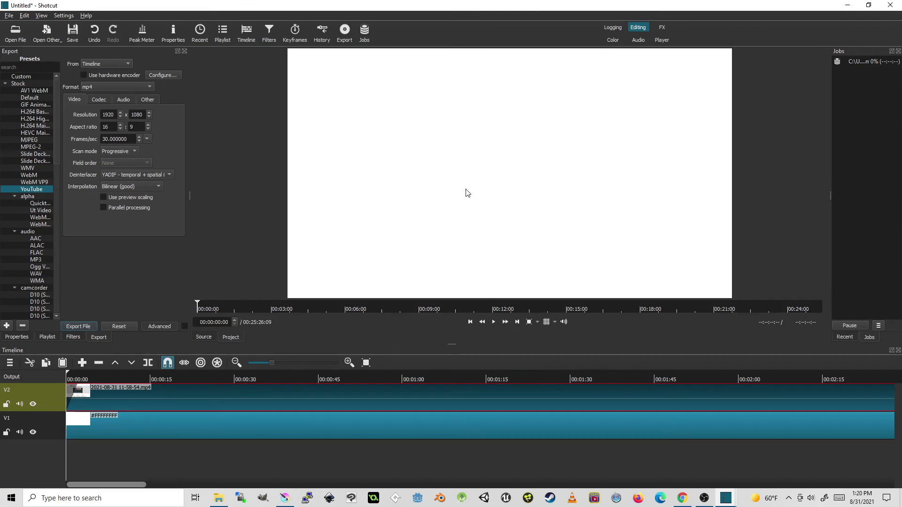